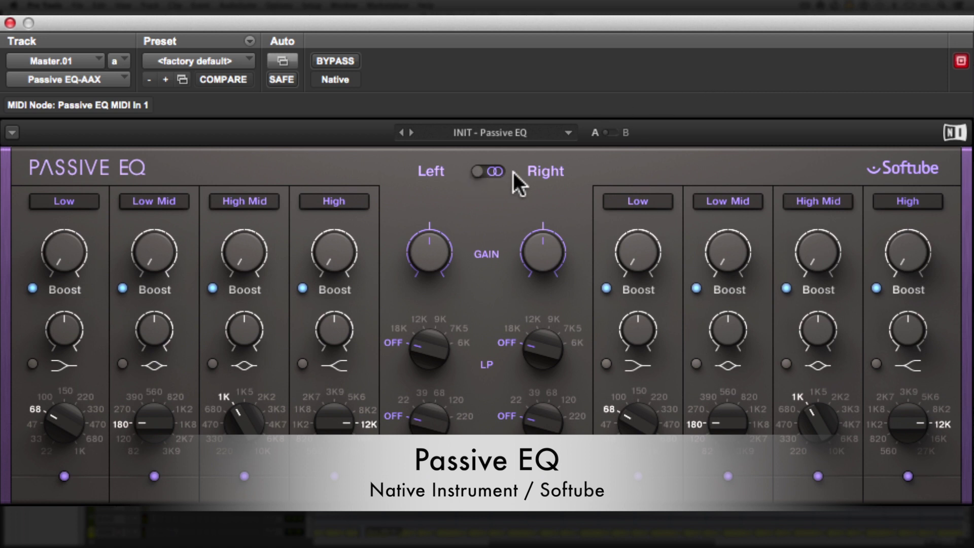
- Switch the Passive EQ on Master.01 from Left/Right to Mid/Side processing
click(485, 170)
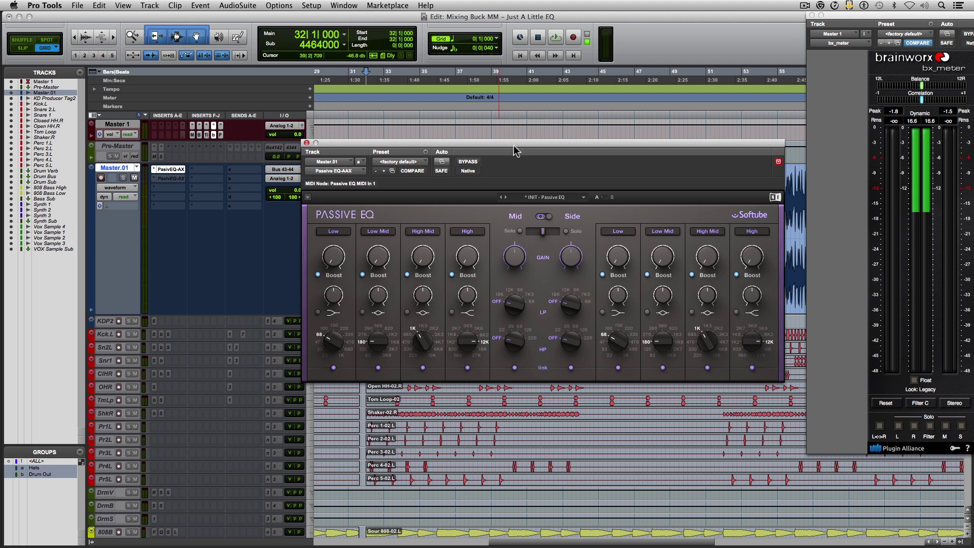
- Move the EQ window off the master waveform and undo the last action
drag(514, 144, 497, 368)
click(482, 305)
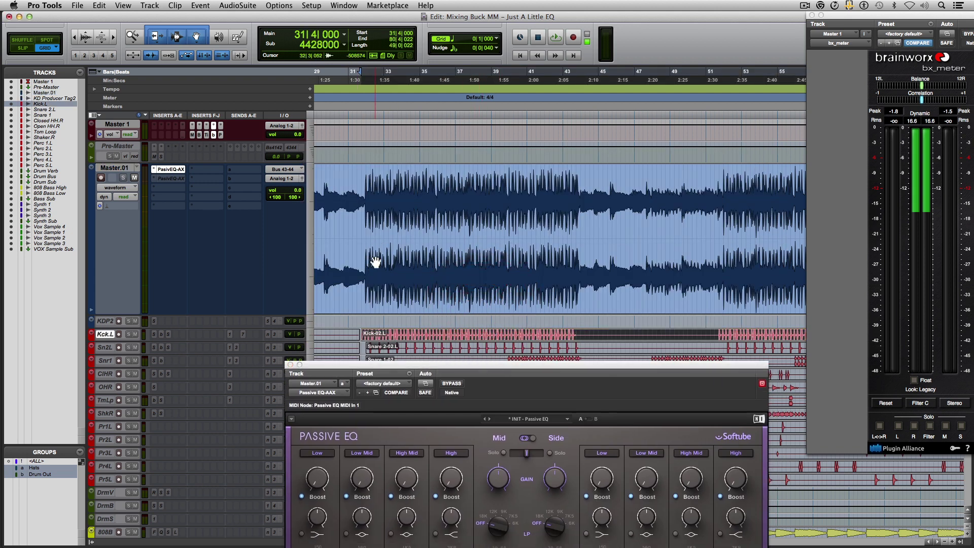
key(super+z)
- Select bars 32 to 44 on Master.01 and play the selection with the EQ in view
drag(363, 193, 580, 206)
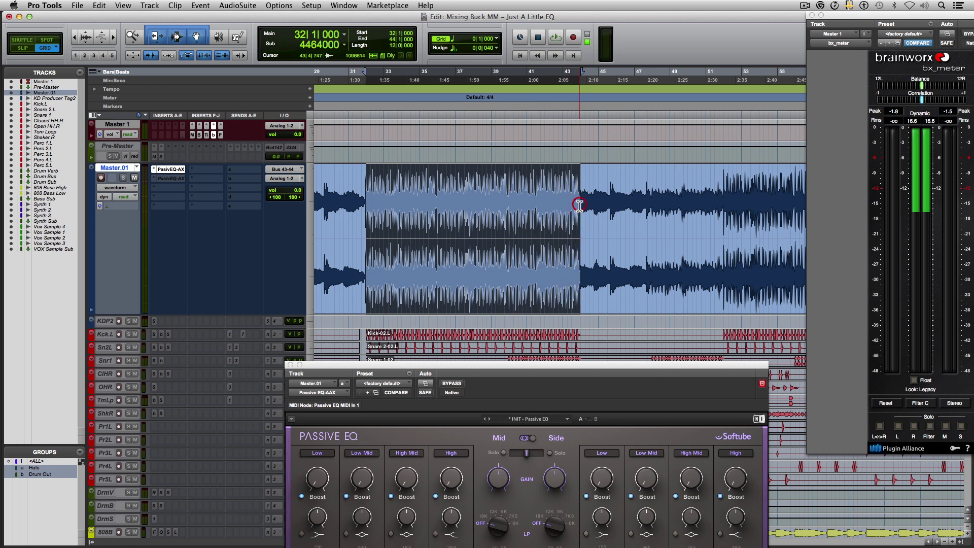
drag(523, 372, 541, 142)
click(501, 147)
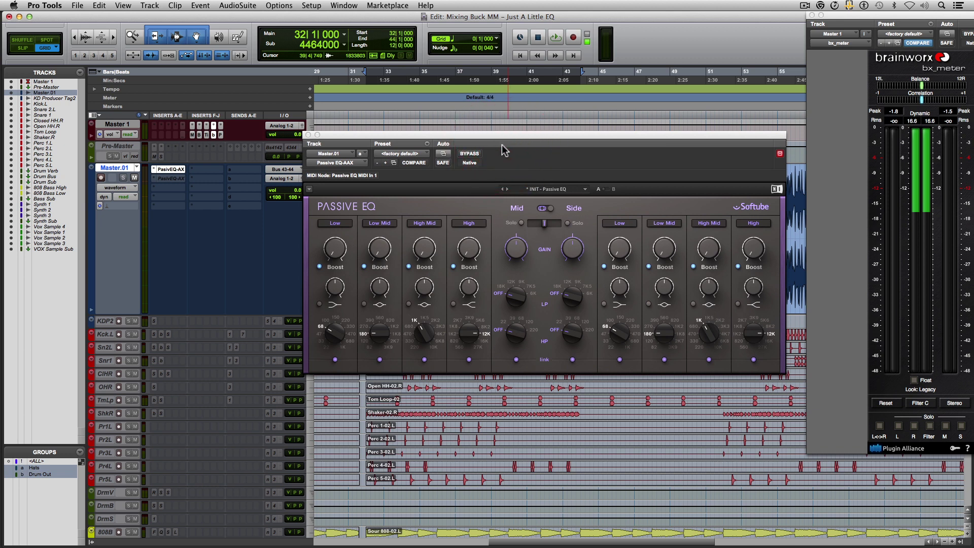
key(space)
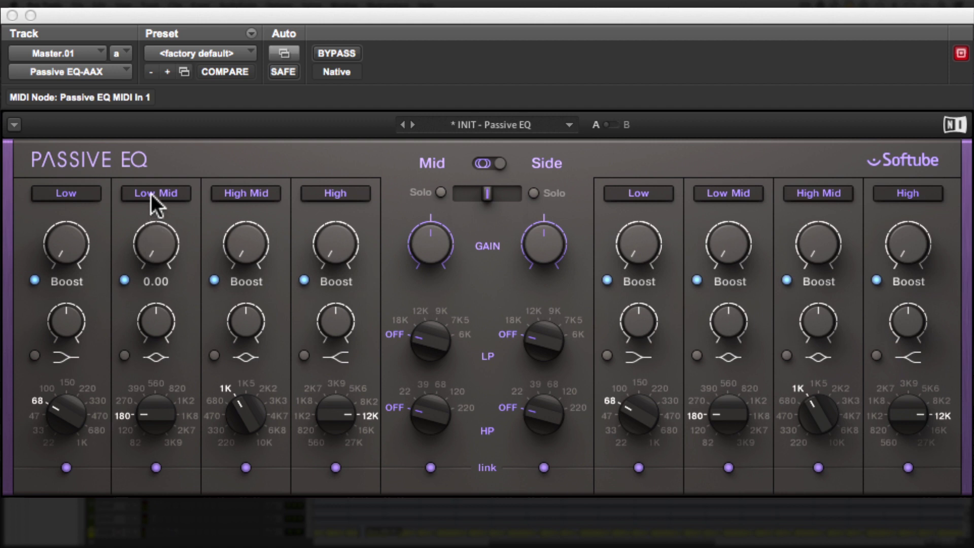
- Switch the Low Mid band from Boost to Cut and centre it at 560 Hz
mouse_move(145, 245)
mouse_move(130, 259)
click(126, 281)
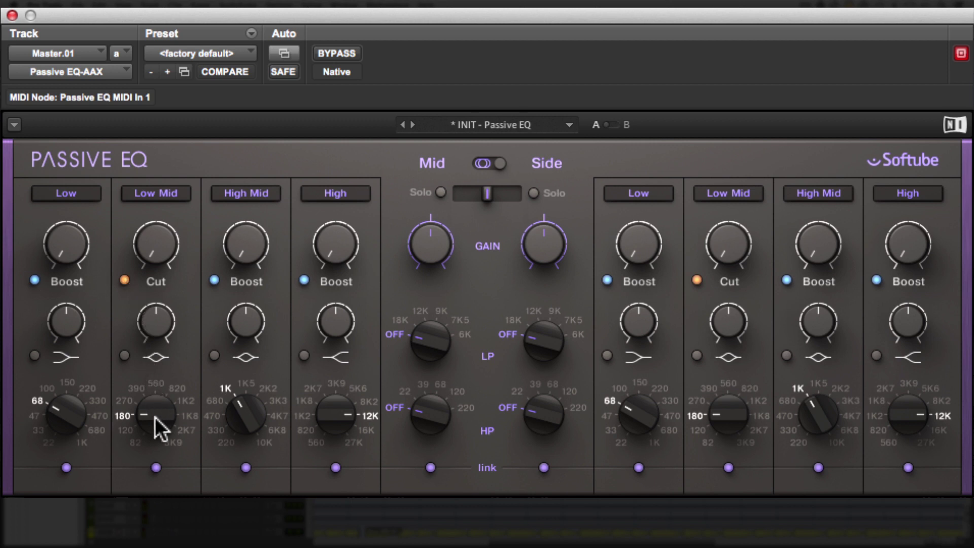
mouse_move(156, 419)
mouse_down()
mouse_move(157, 396)
mouse_move(154, 417)
mouse_up()
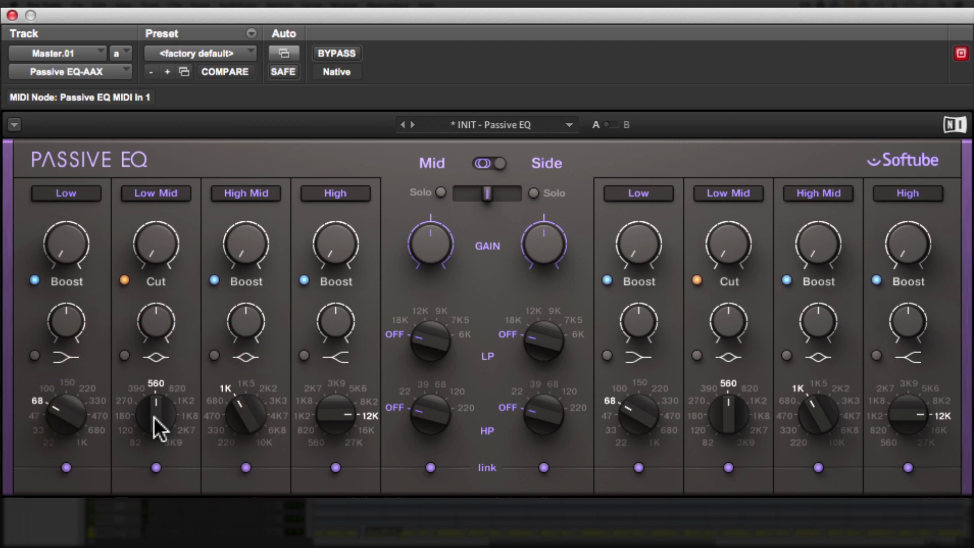
drag(155, 419, 154, 417)
- During playback, set the Low Mid cut amount to 6.00
key(space)
click(157, 250)
drag(157, 251, 157, 251)
drag(154, 246, 154, 245)
- A/B the EQ against bypass twice, then stop playback
click(342, 55)
click(342, 54)
click(342, 52)
click(342, 53)
key(space)
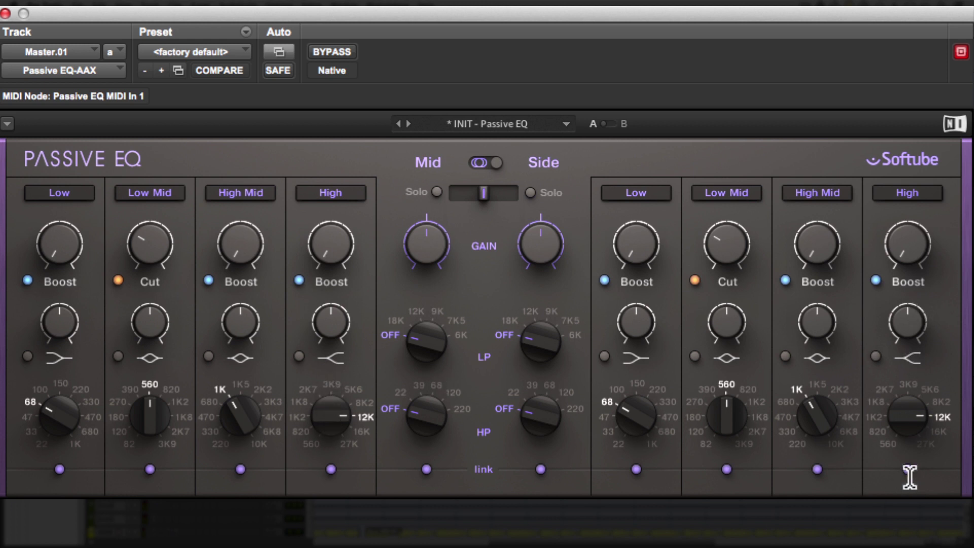
- Unlink the High bands and set the Side High shelf to 16K with a 12.00 boost
click(908, 469)
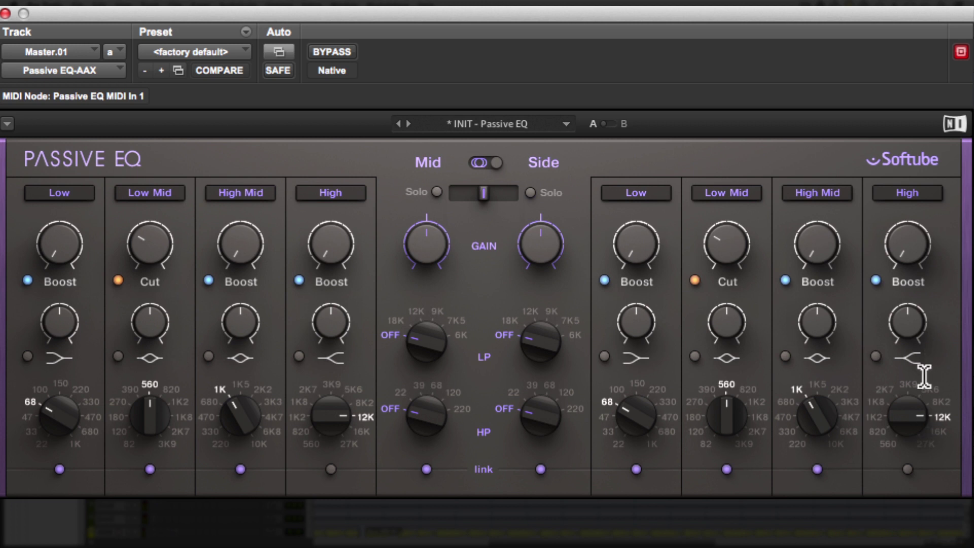
drag(906, 418, 909, 424)
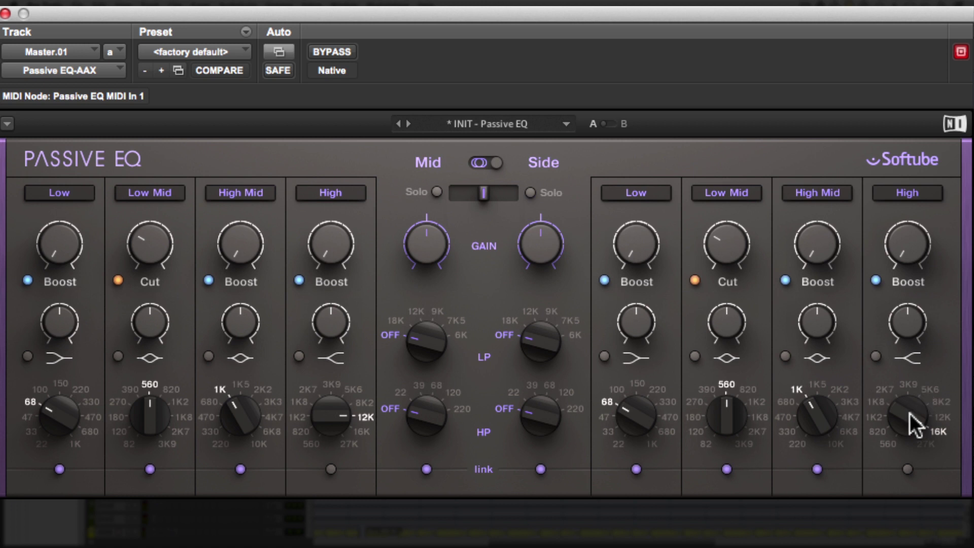
key(space)
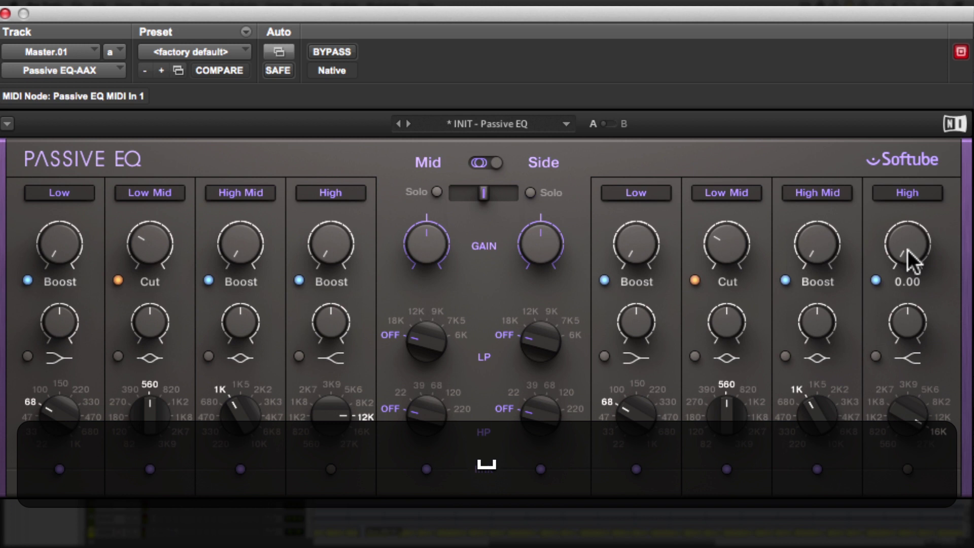
drag(909, 253, 909, 253)
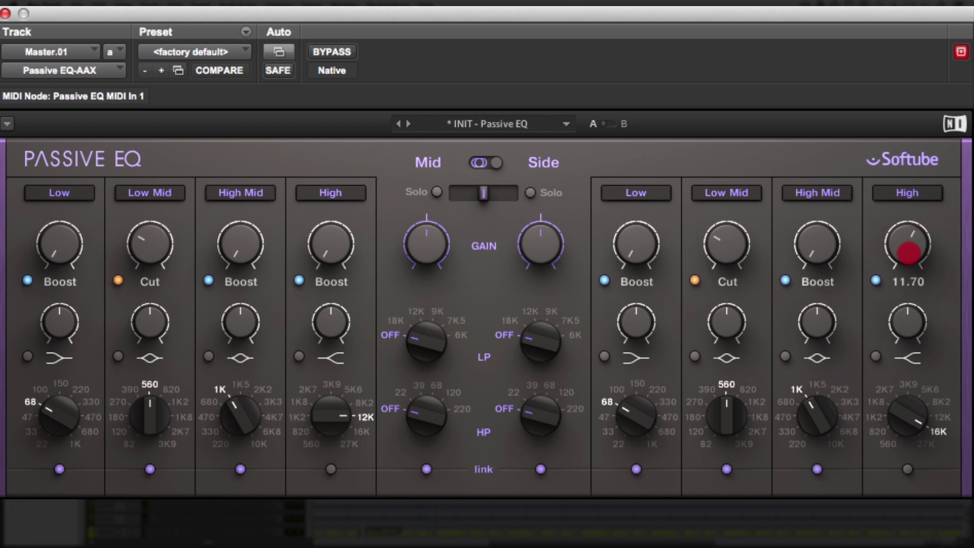
drag(909, 253, 909, 253)
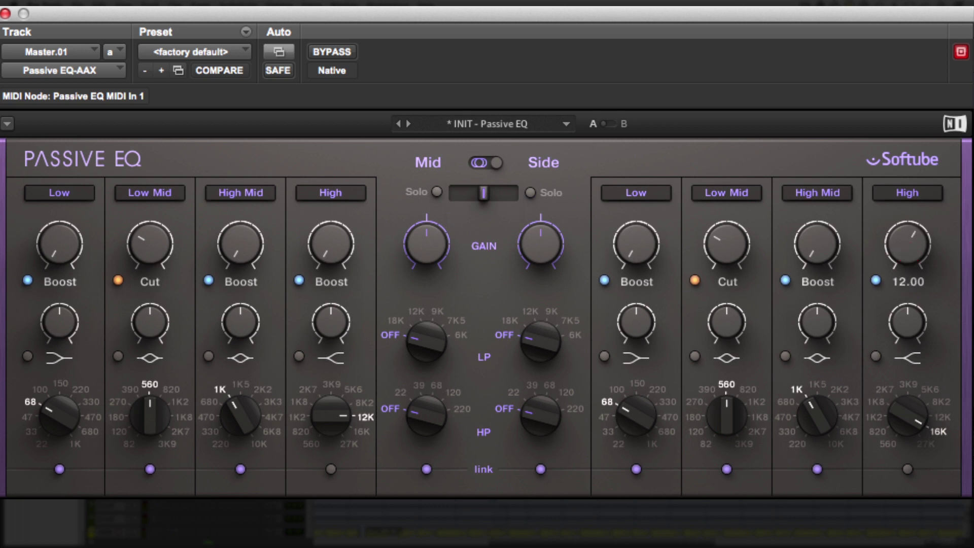
click(909, 258)
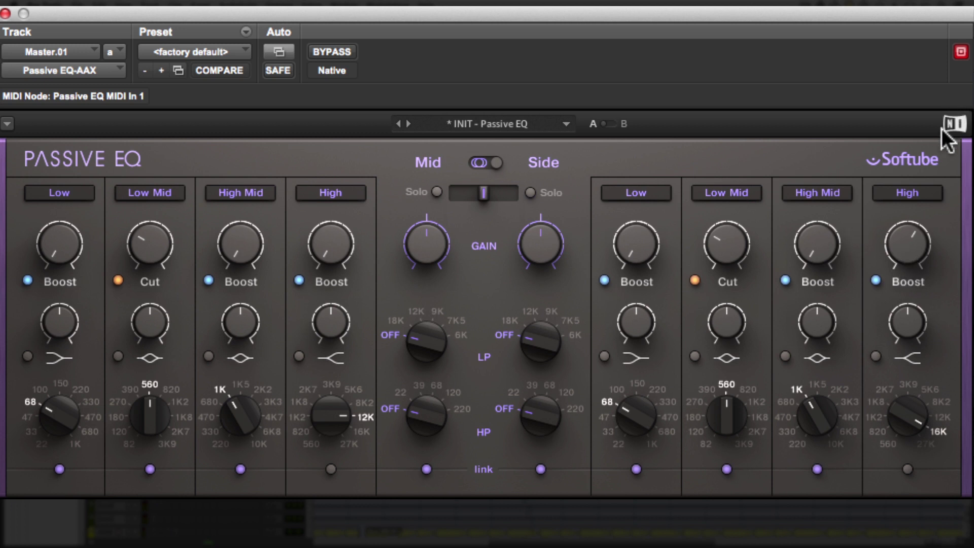
click(909, 193)
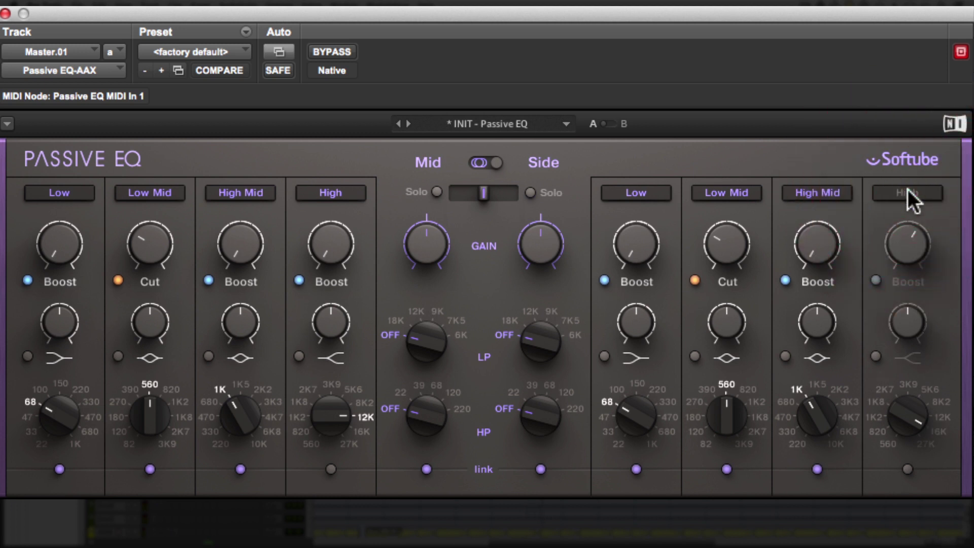
click(909, 193)
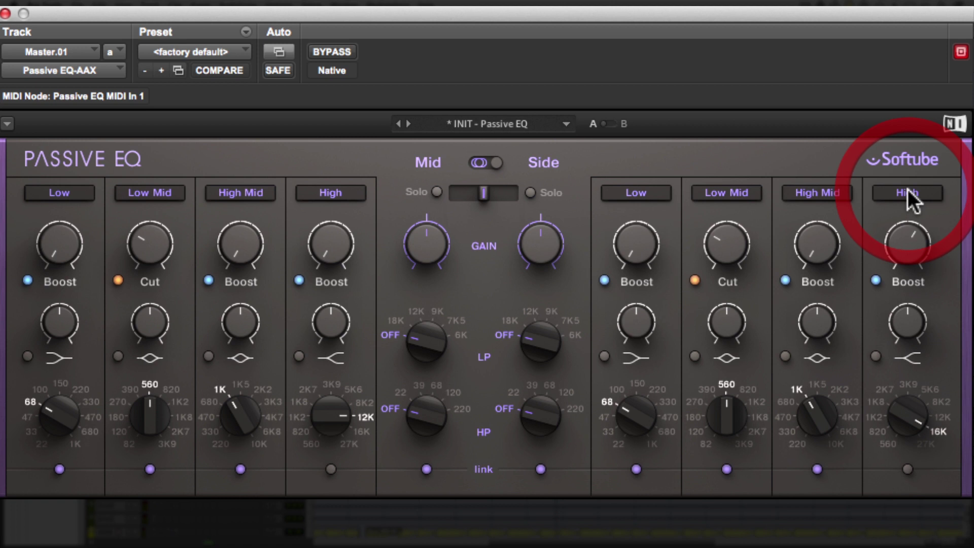
click(909, 193)
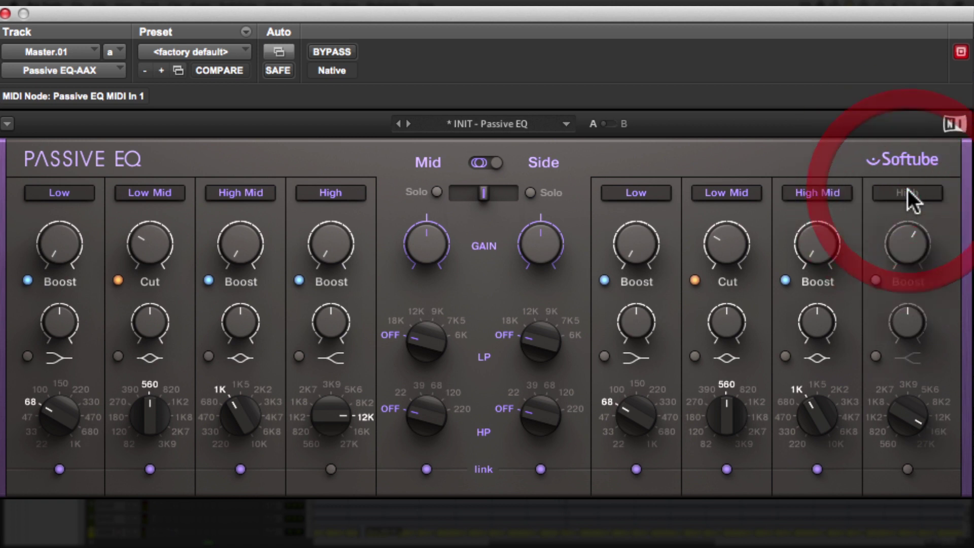
click(908, 192)
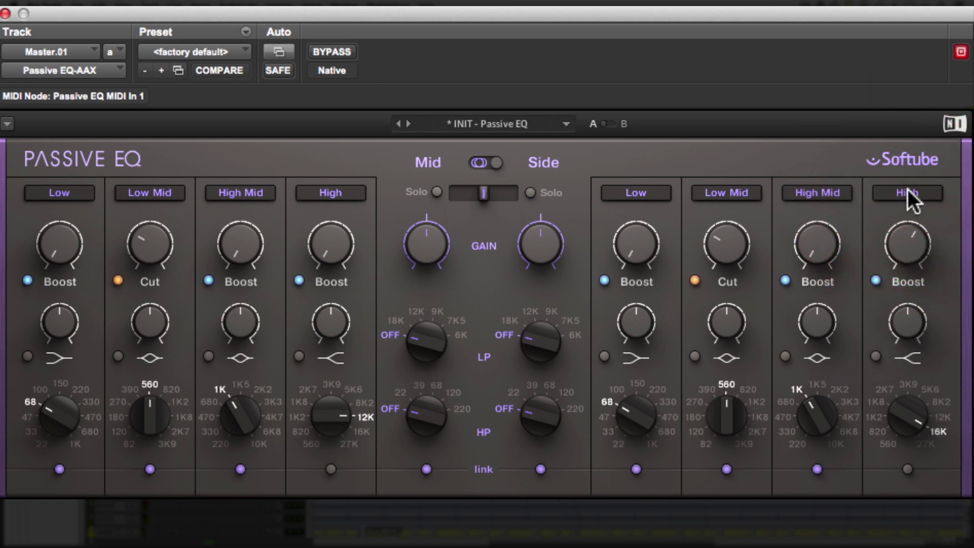
click(909, 192)
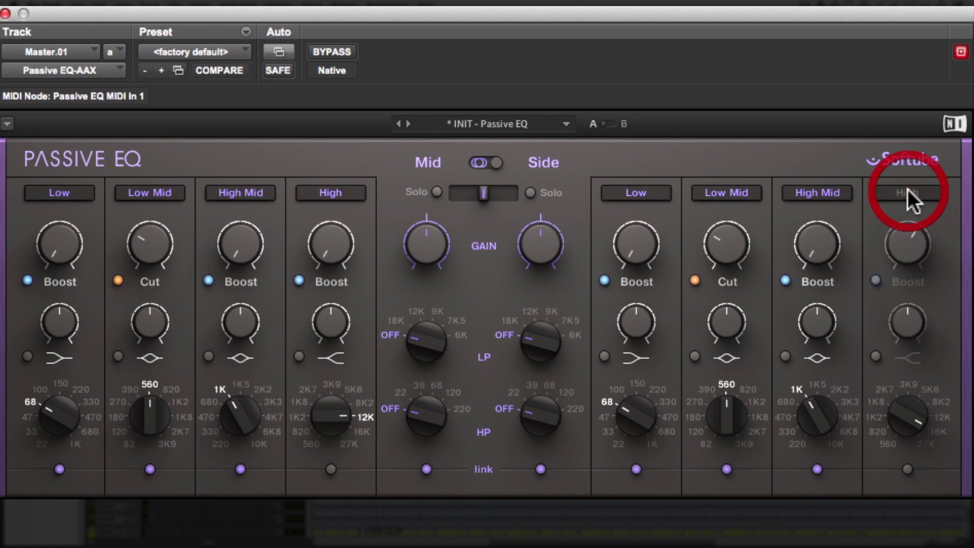
click(908, 193)
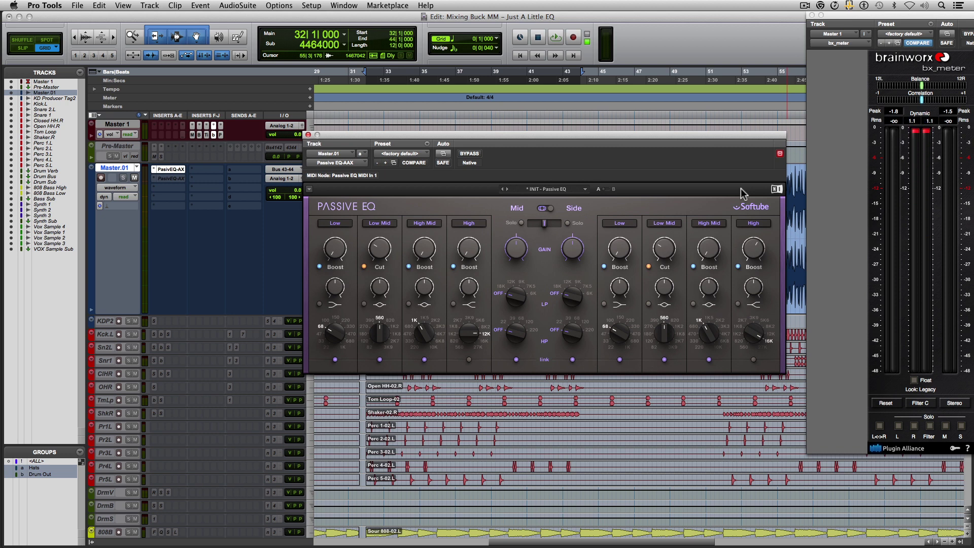
click(471, 156)
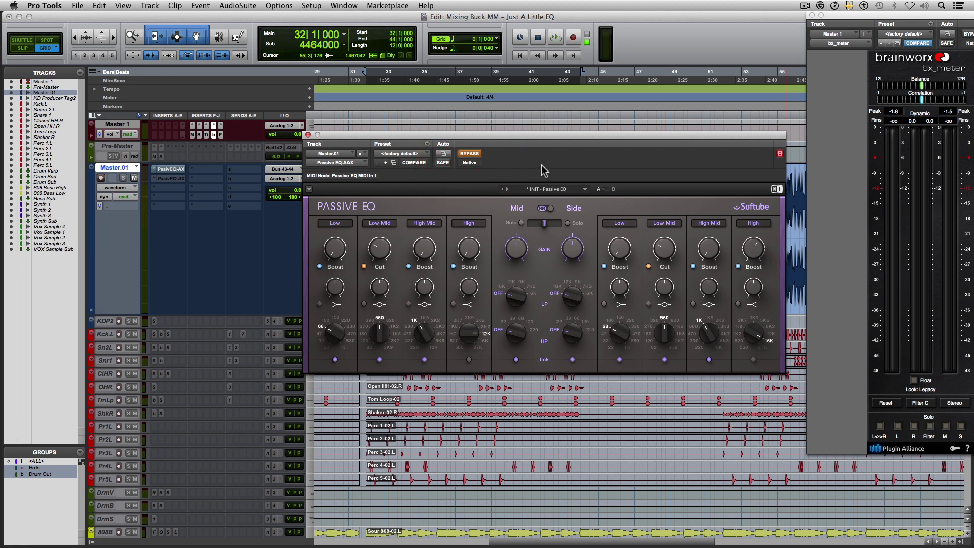
key(space)
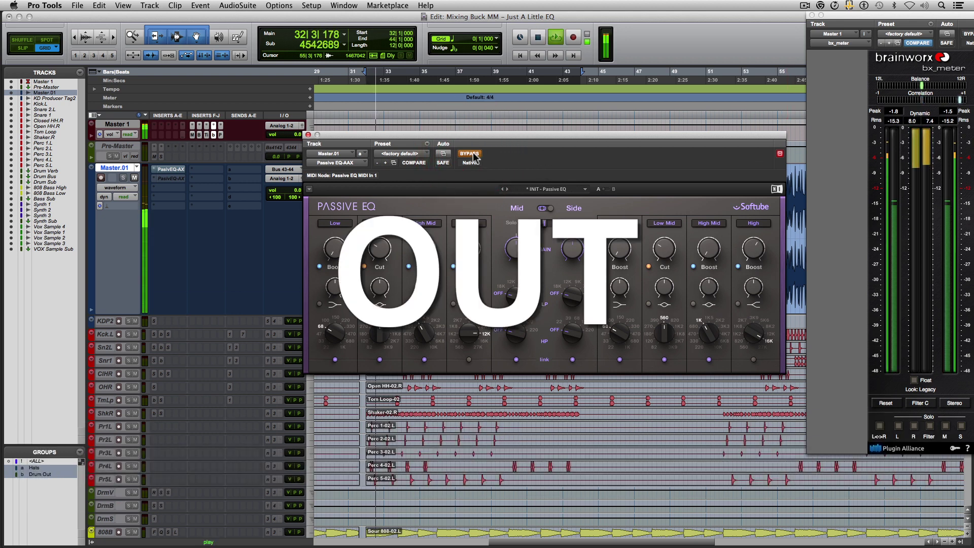
click(470, 153)
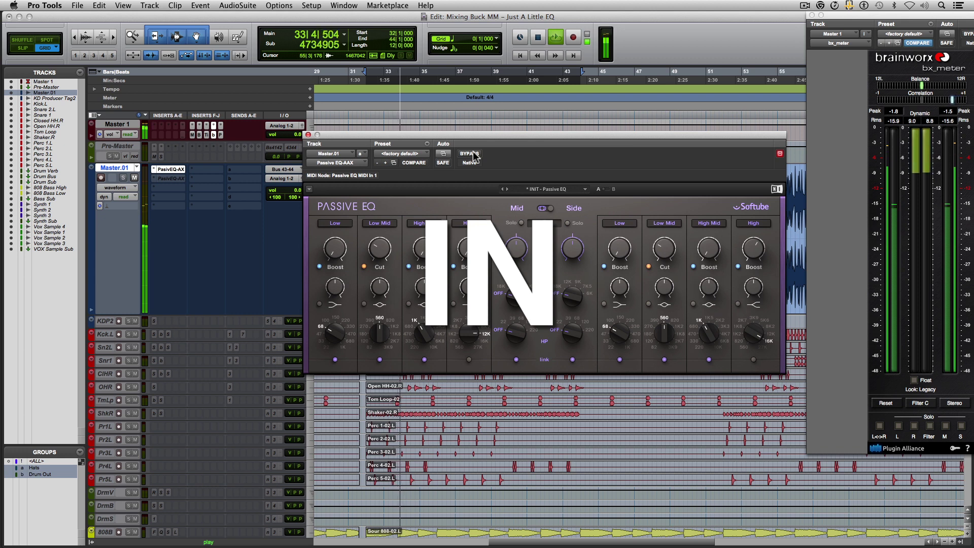
click(471, 154)
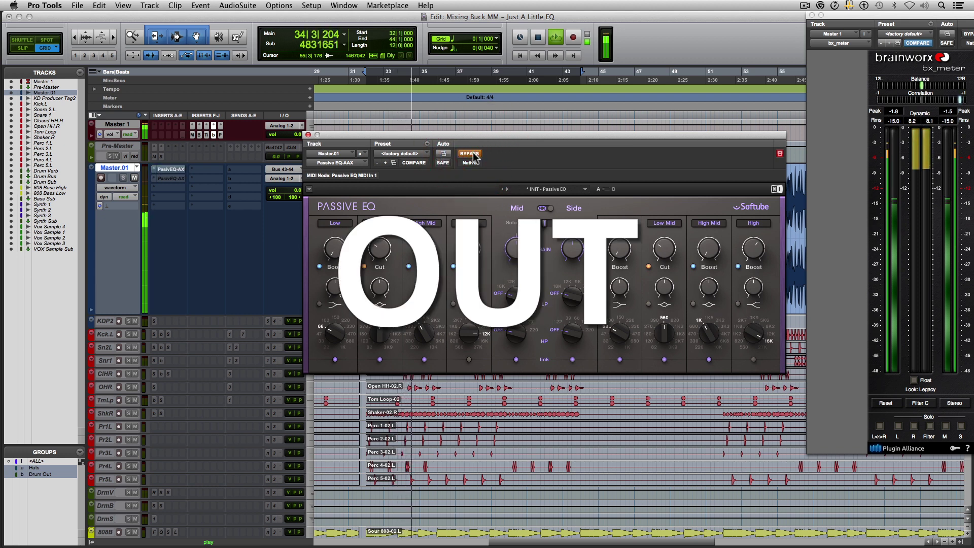
click(471, 154)
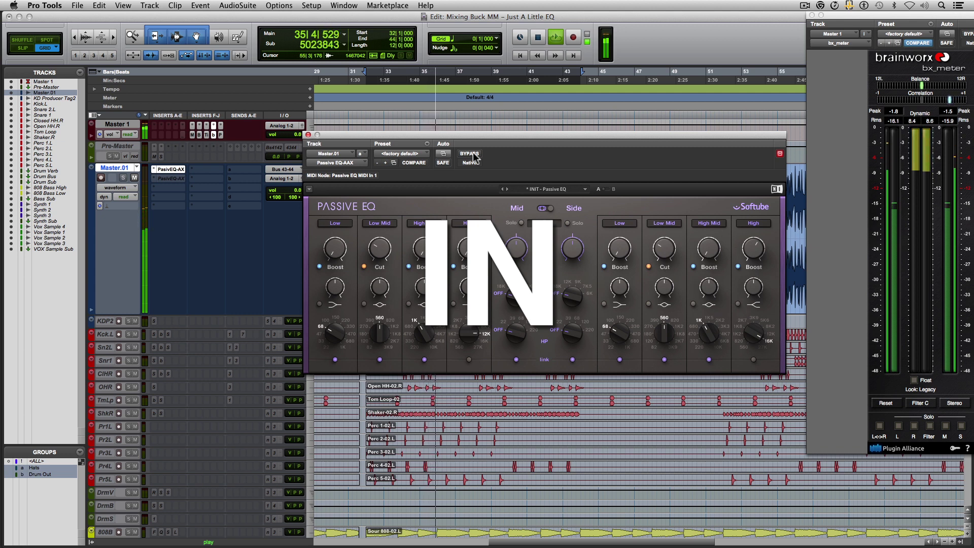
key(space)
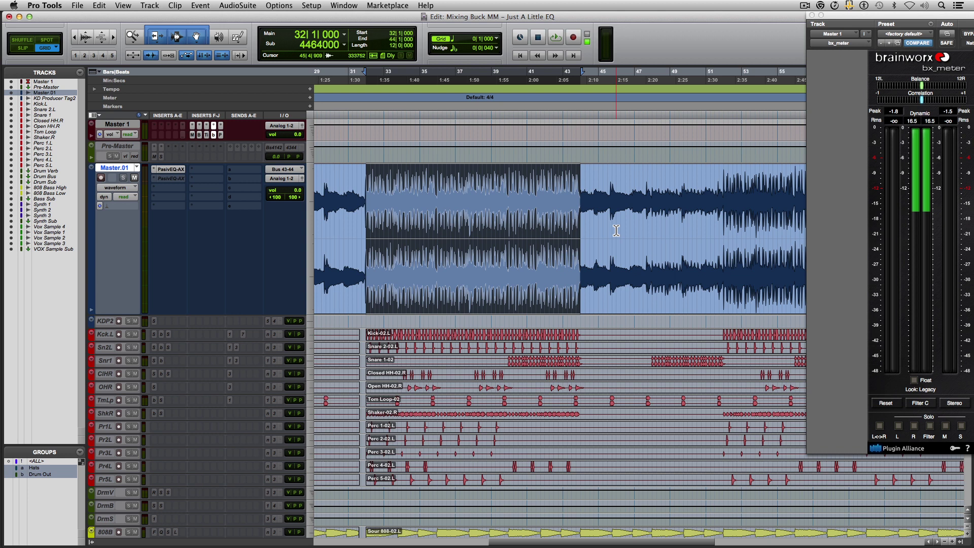
- Play back the Master.01 mix from bar 32 with the mid/side EQ active
key(space)
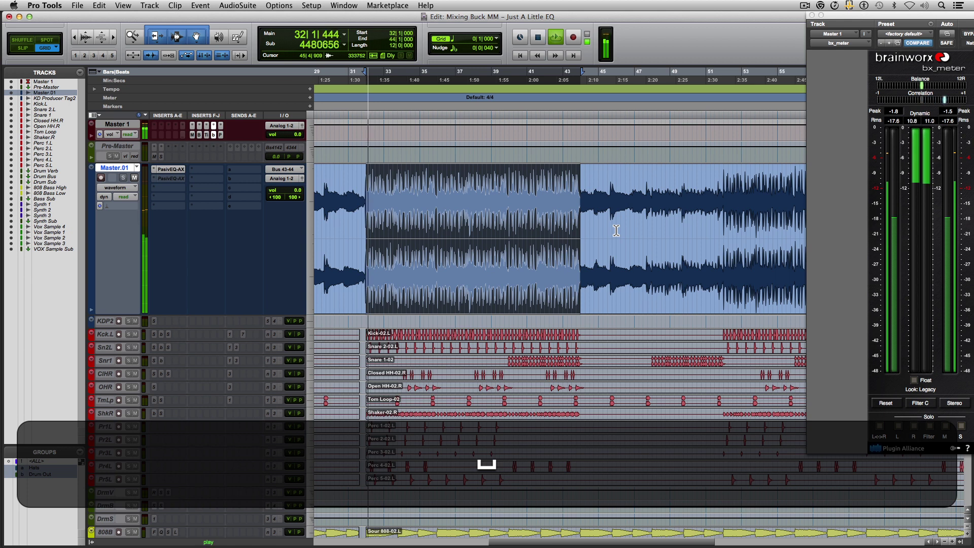